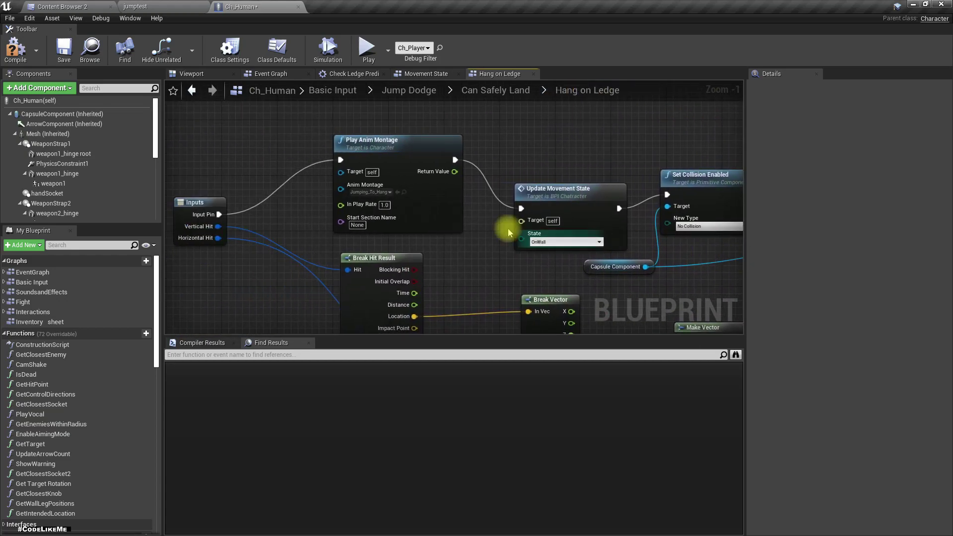
# - Open Jumping_To_Hanging_Anim1_Montage from the Play Anim Montage node, then return to the Climbing folder
pyautogui.moveTo(300, 184); pyautogui.dragTo(337, 184, button='right')
pyautogui.scroll(1, 361, 212)
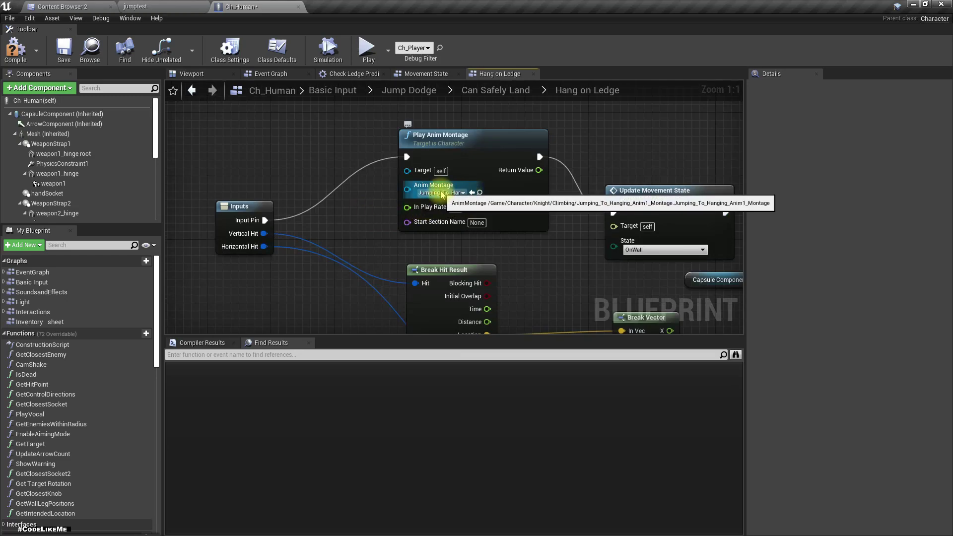
pyautogui.click(480, 194)
pyautogui.doubleClick(297, 149)
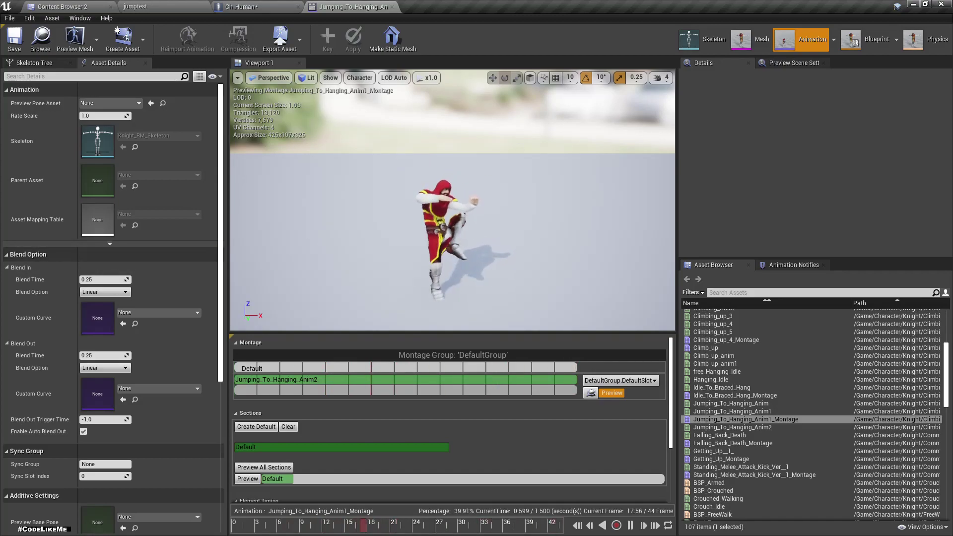
pyautogui.click(62, 7)
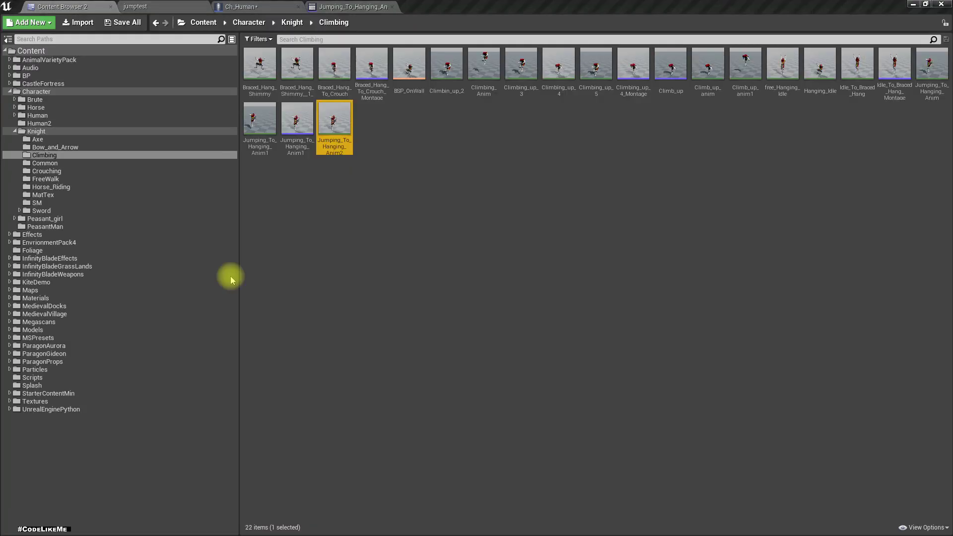
# - Open Jumping_To_Hanging_Anim2, level its preview camera, and return to the Climbing folder
pyautogui.doubleClick(336, 147)
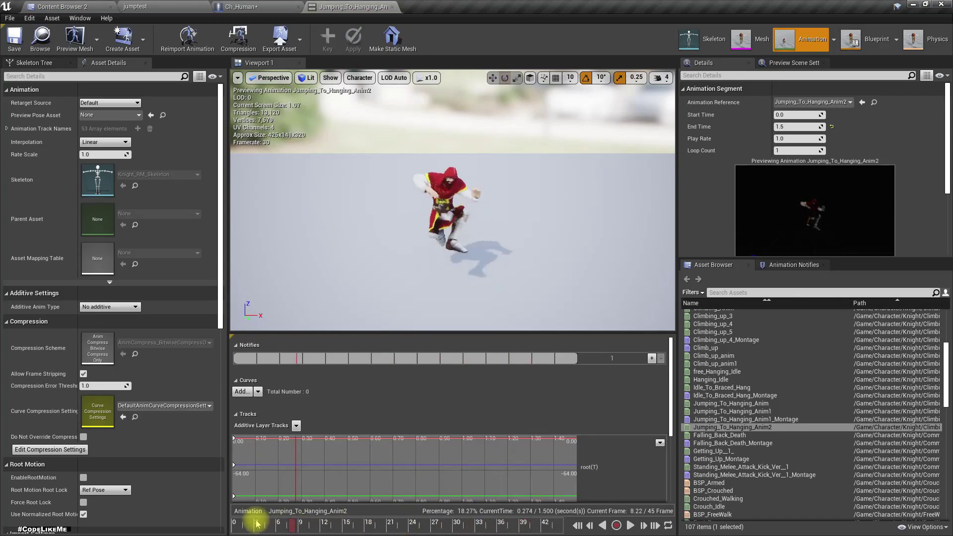
pyautogui.moveTo(541, 202); pyautogui.dragTo(540, 161)
pyautogui.moveTo(502, 188); pyautogui.dragTo(502, 180)
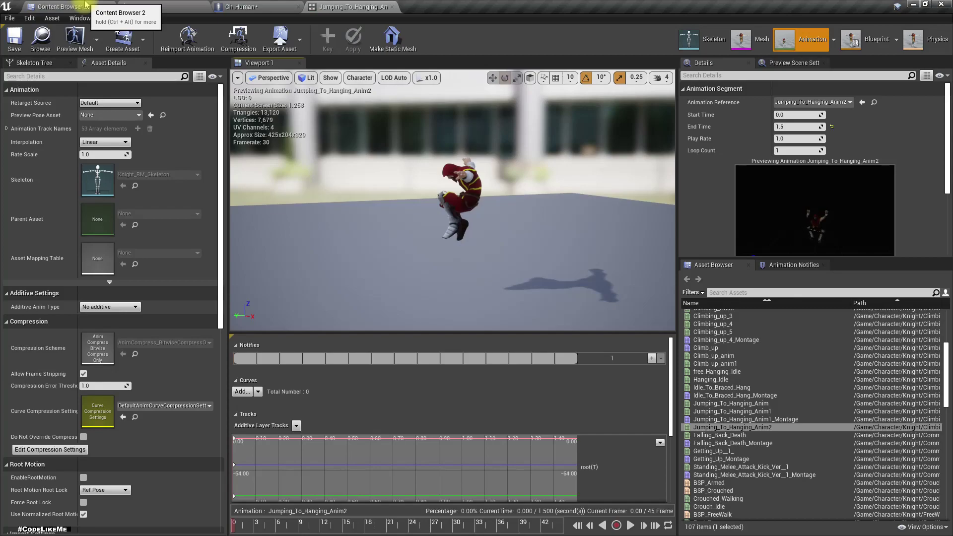
pyautogui.click(65, 6)
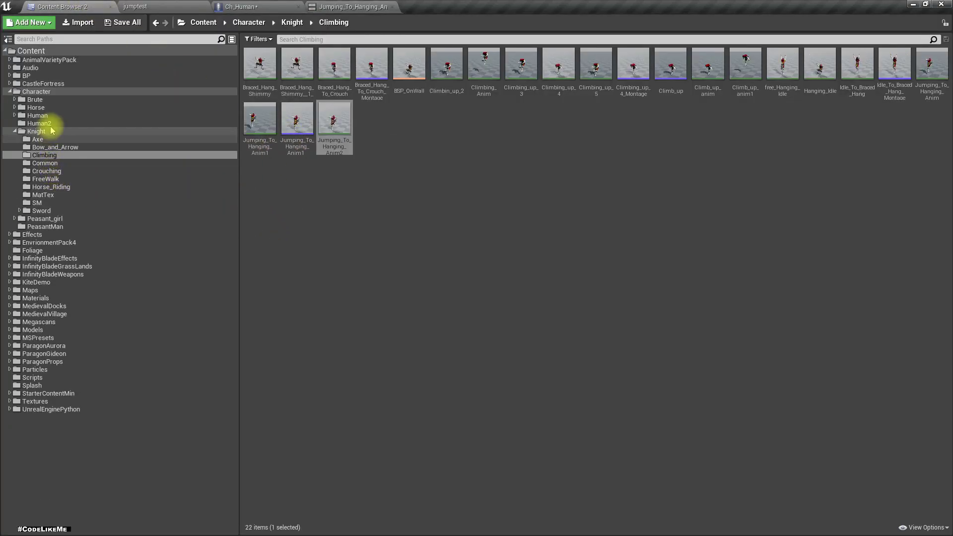
# - Browse the FreeWalk folder and open the Jump_inPlace animation
pyautogui.click(44, 179)
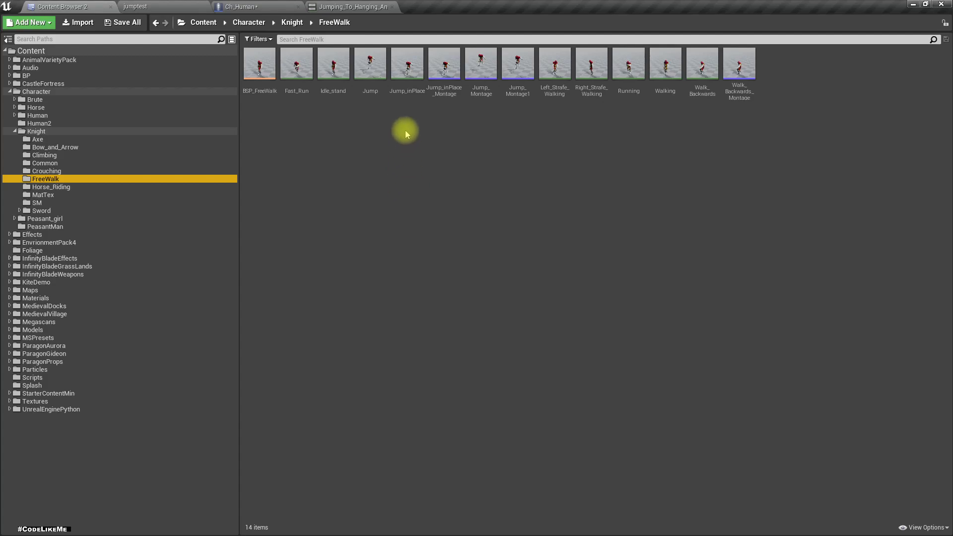
pyautogui.click(406, 70)
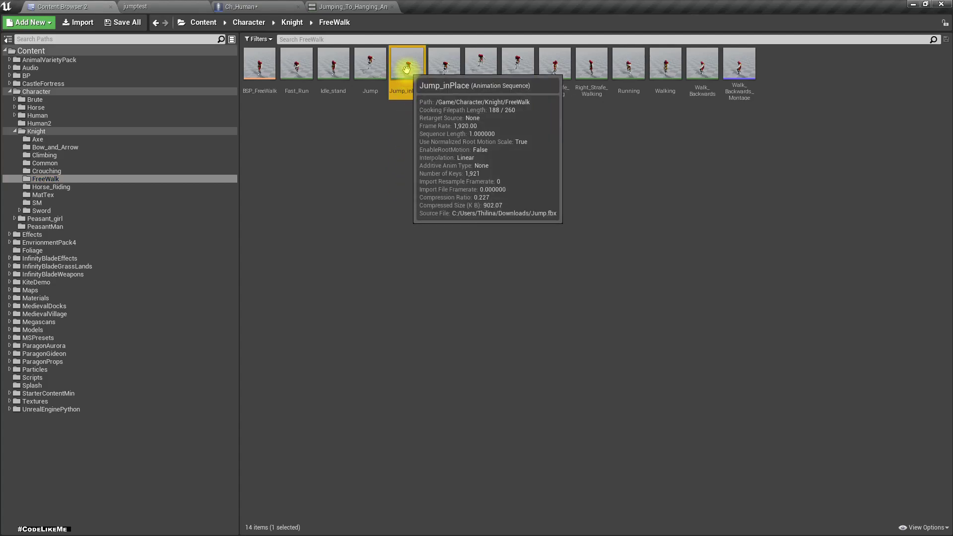
pyautogui.doubleClick(407, 72)
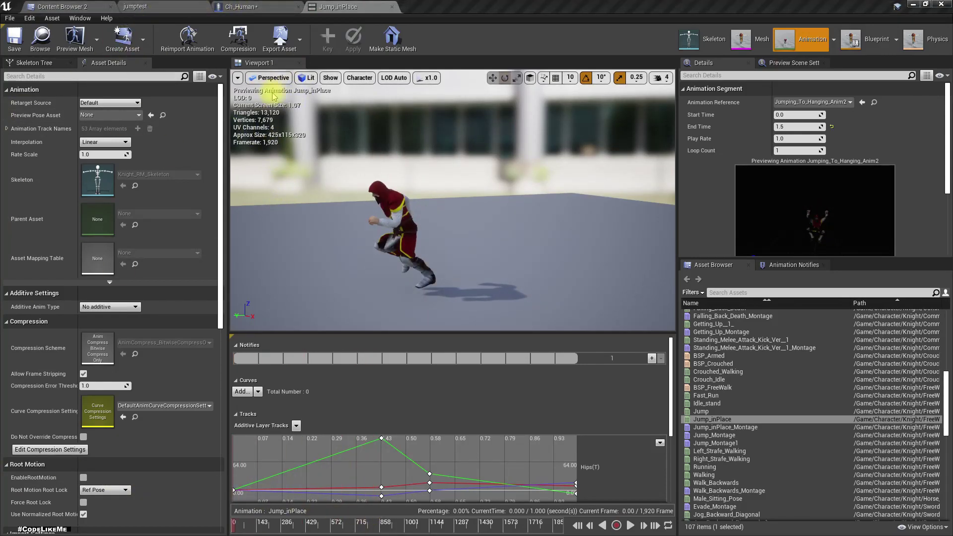
pyautogui.click(452, 139)
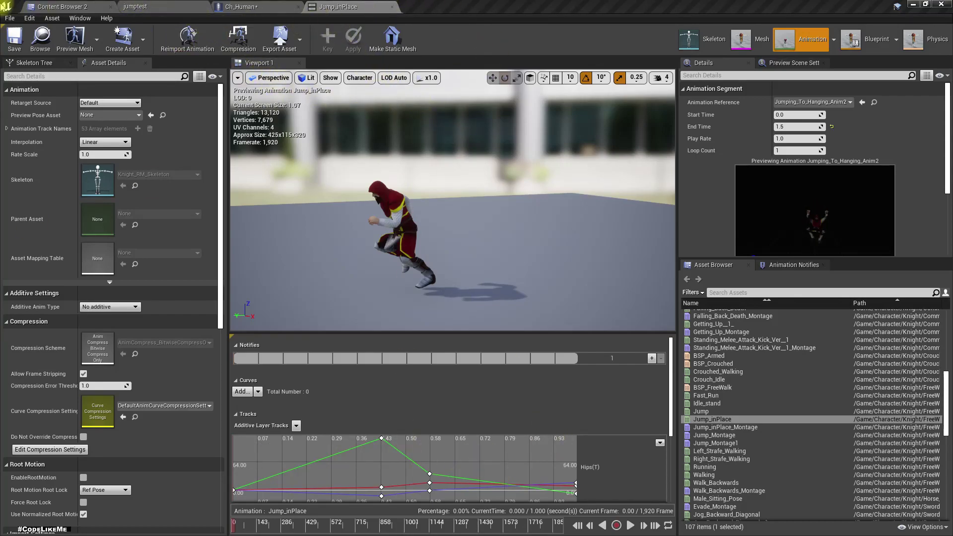
# - Open the FreeWalk Jump animation instead and locate it in the content browser
pyautogui.click(54, 6)
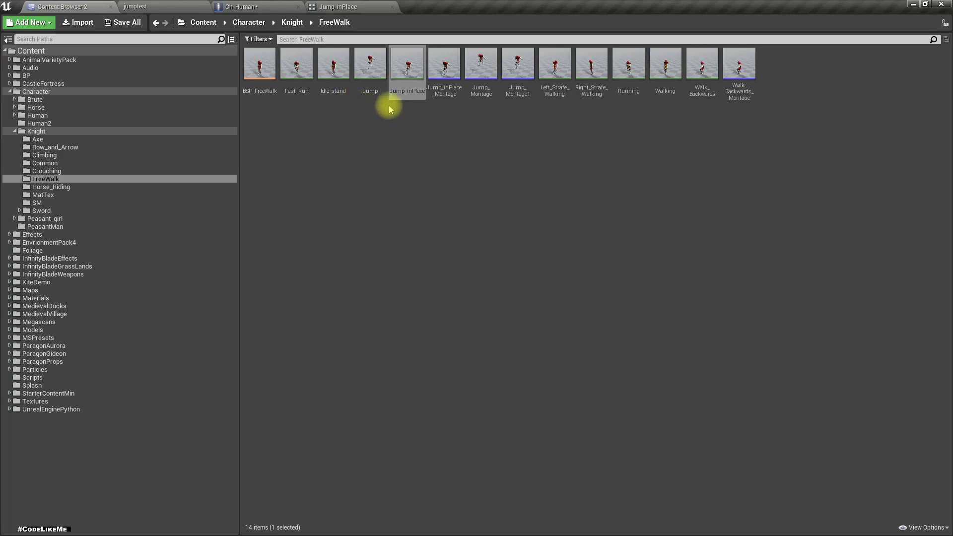
pyautogui.click(364, 77)
pyautogui.doubleClick(364, 78)
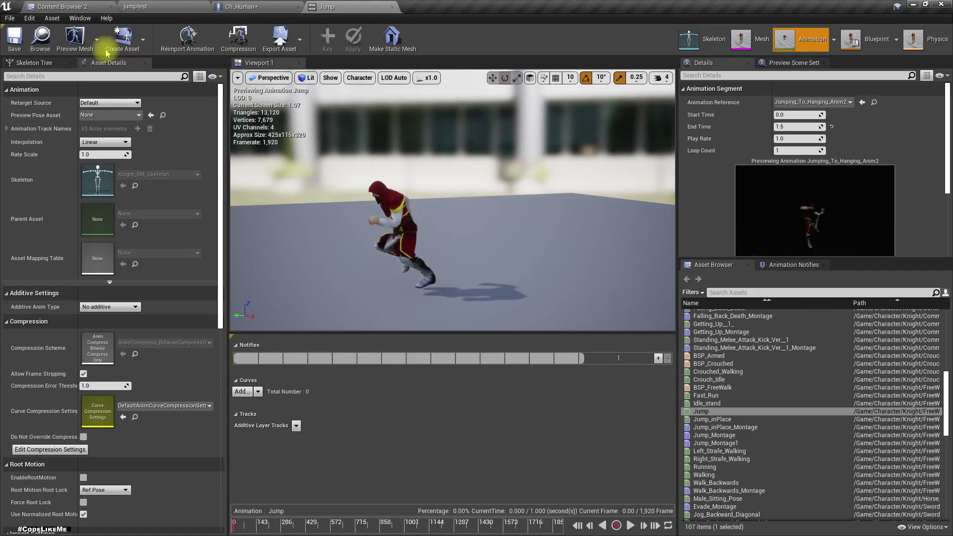
pyautogui.click(40, 39)
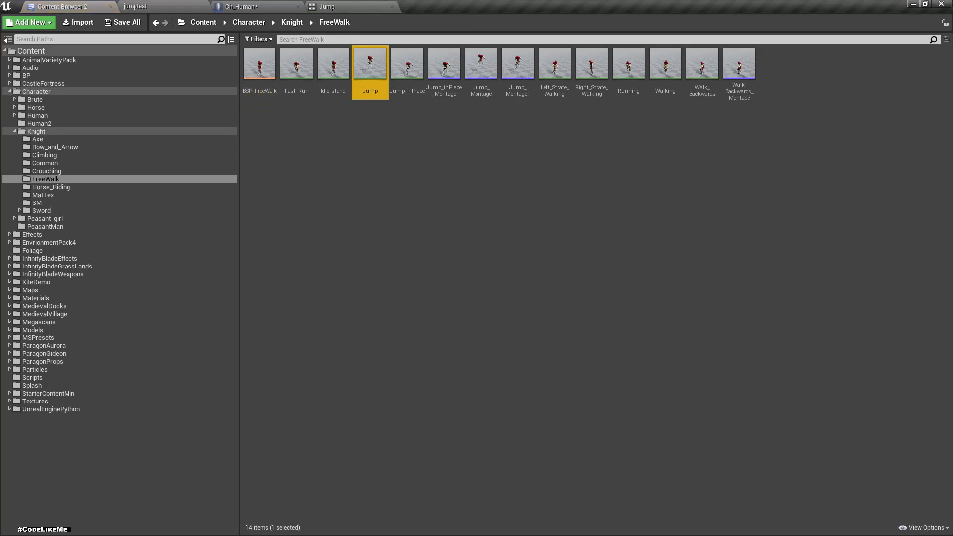
# - Copy the Jump animation into the Climbing folder and rename the copy Jump_eject
pyautogui.moveTo(370, 65); pyautogui.dragTo(452, 195)
pyautogui.click(453, 195)
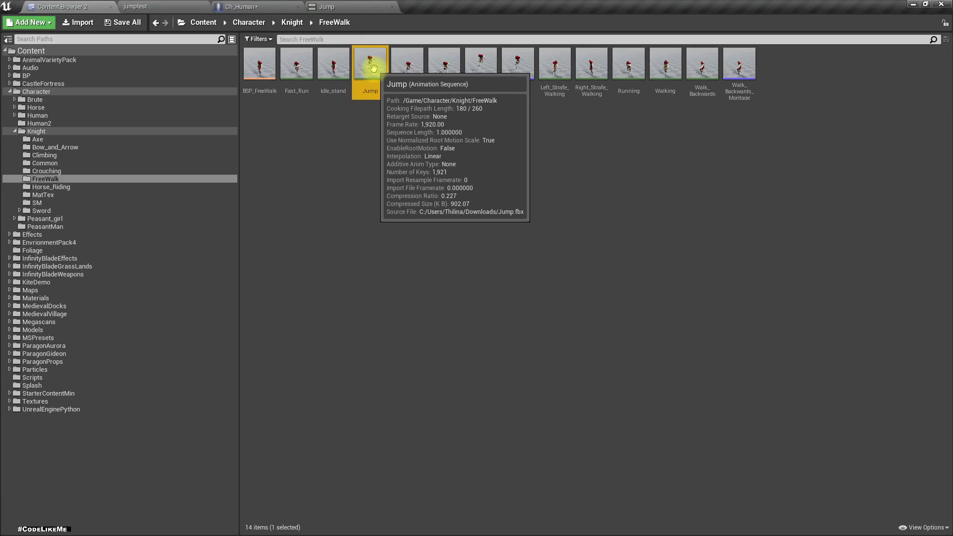
pyautogui.moveTo(373, 68); pyautogui.dragTo(74, 155)
pyautogui.click(93, 180)
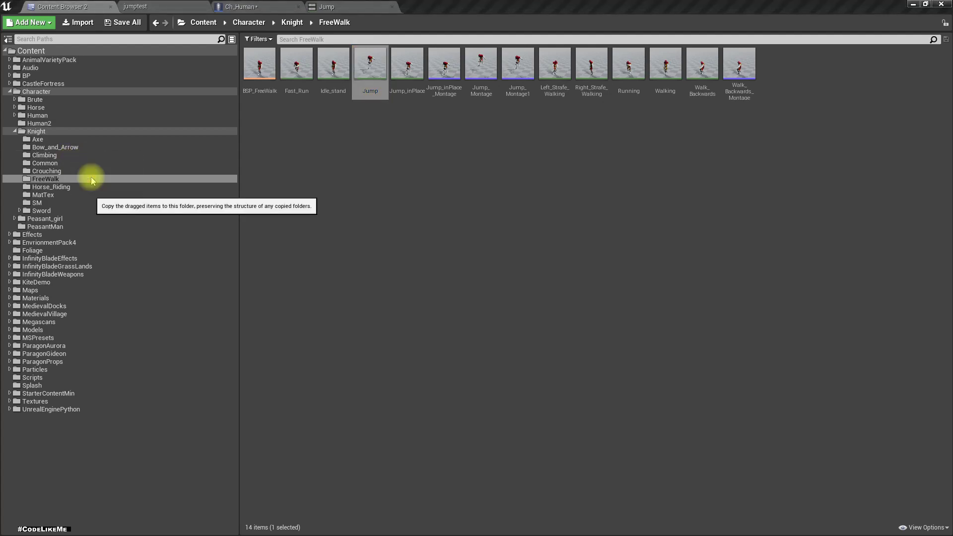
pyautogui.click(43, 156)
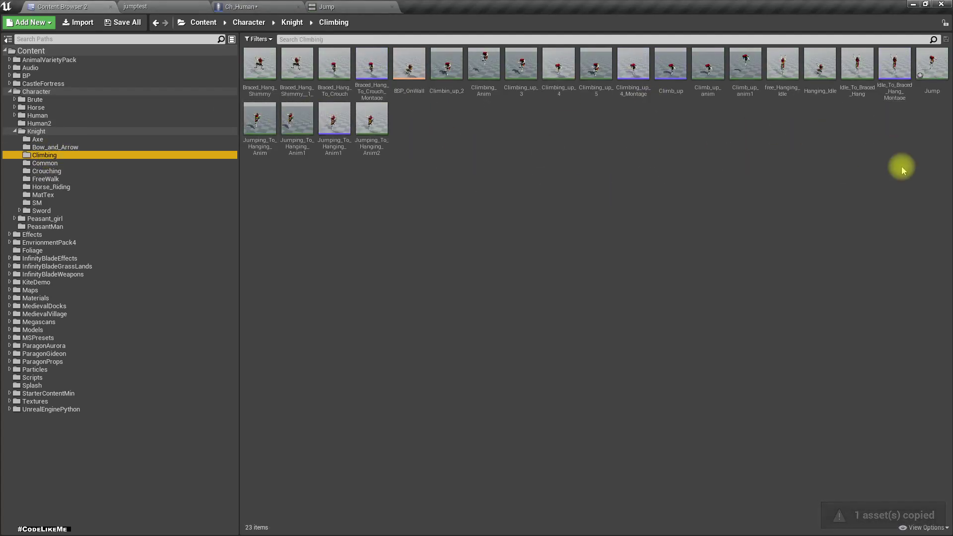
pyautogui.click(926, 66)
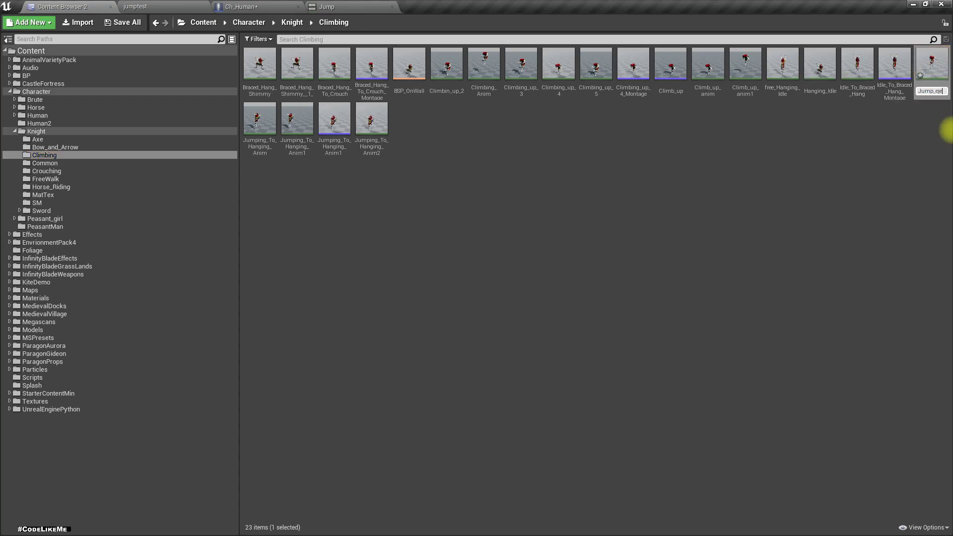
pyautogui.press('Return')
pyautogui.press('Return')
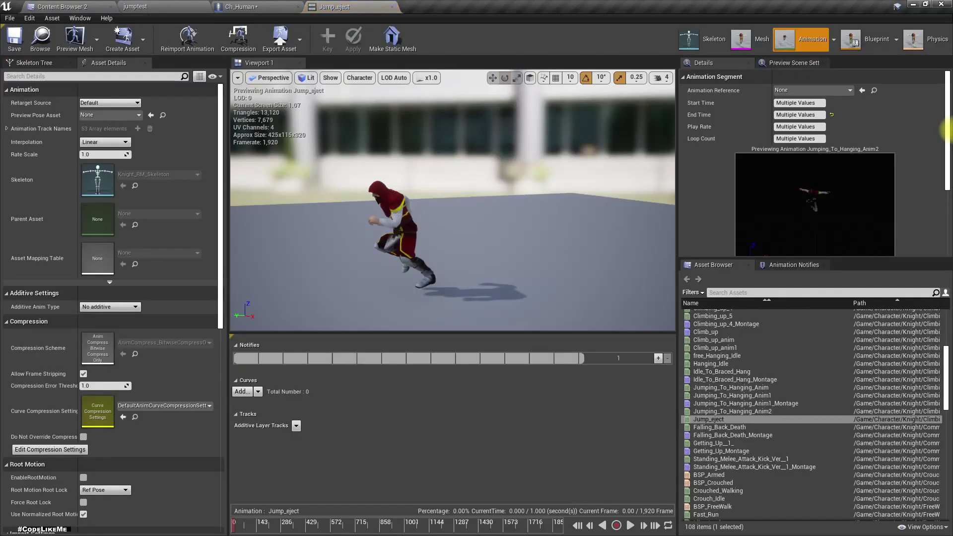
# - Pause Jump_eject at mid-jump and show the character centred in Front wireframe view
pyautogui.moveTo(378, 320); pyautogui.dragTo(409, 252)
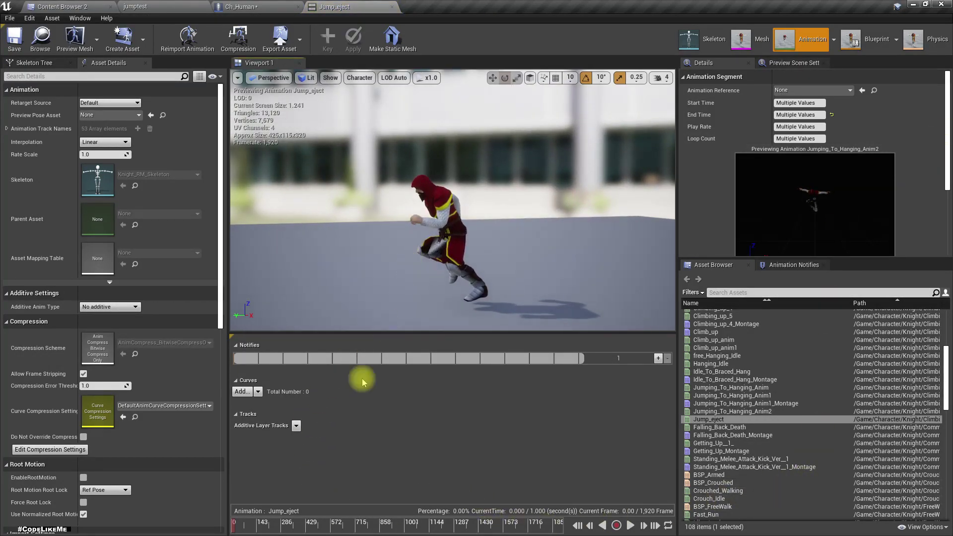
pyautogui.moveTo(241, 526); pyautogui.dragTo(298, 504)
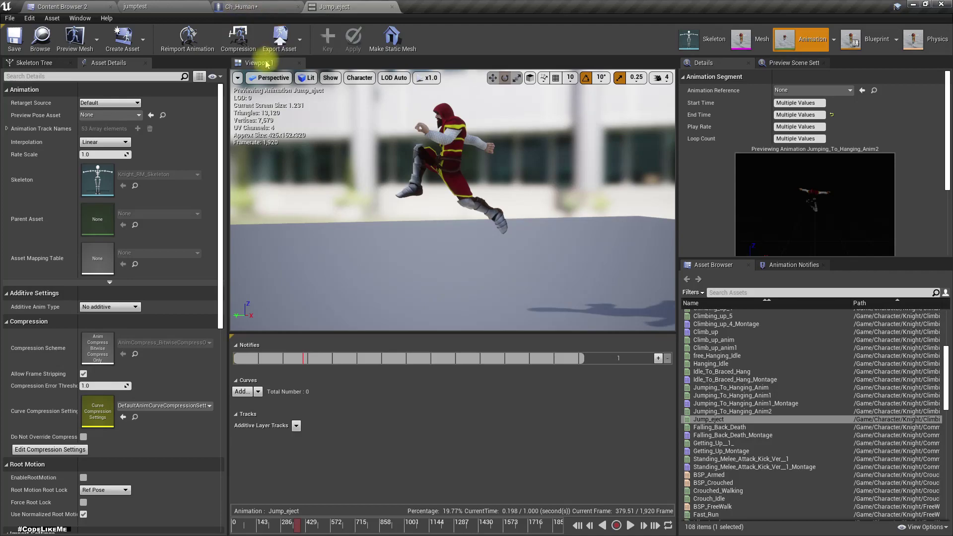
pyautogui.click(271, 77)
pyautogui.click(278, 155)
pyautogui.scroll(2, 480, 229)
pyautogui.moveTo(415, 198); pyautogui.dragTo(428, 224, button='right')
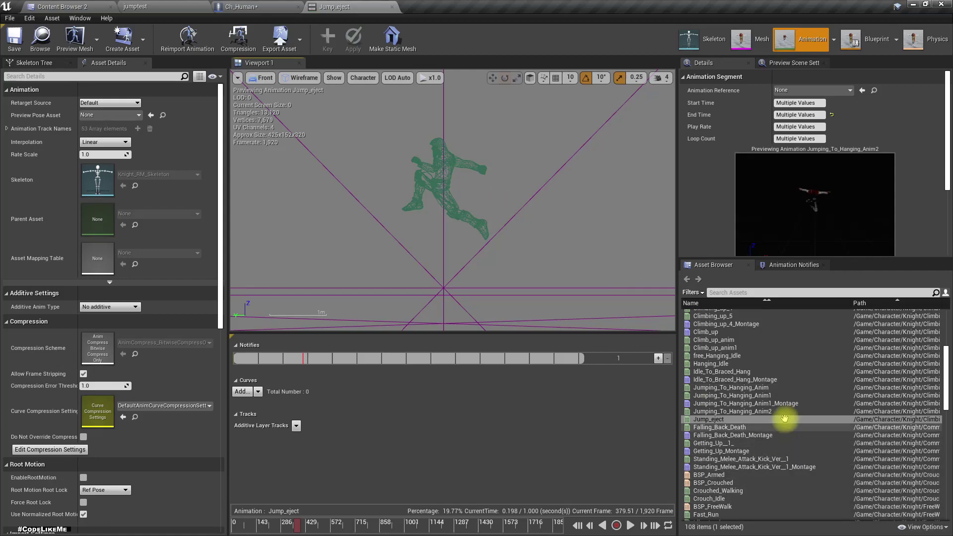
# - Go back to Ch_Human and reopen Jumping_To_Hanging_Anim1_Montage from the Play Anim Montage node
pyautogui.doubleClick(766, 412)
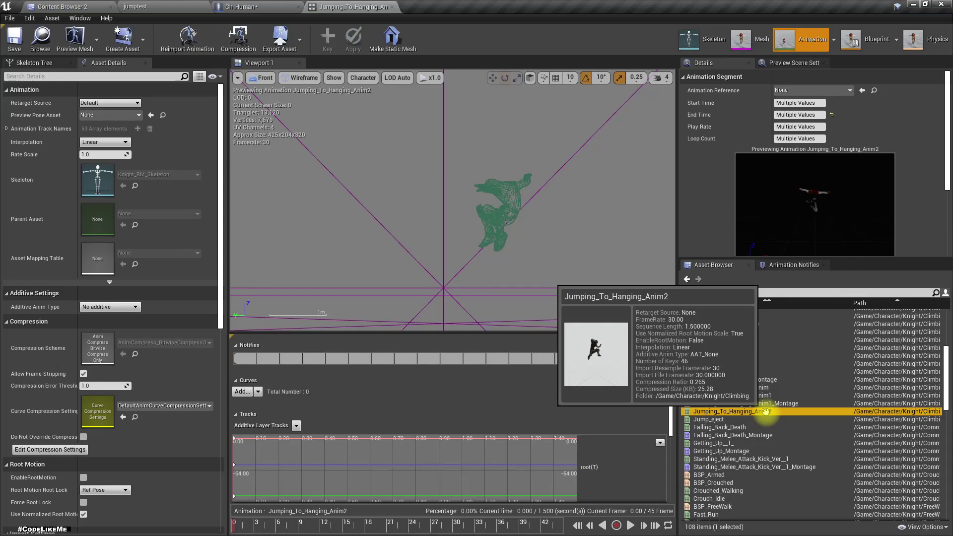
pyautogui.click(151, 6)
pyautogui.click(265, 6)
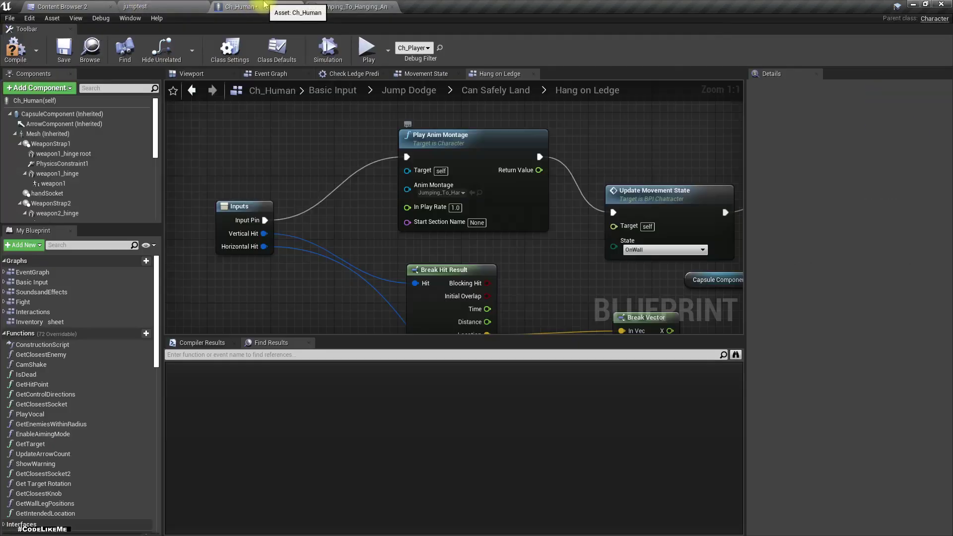
pyautogui.click(479, 193)
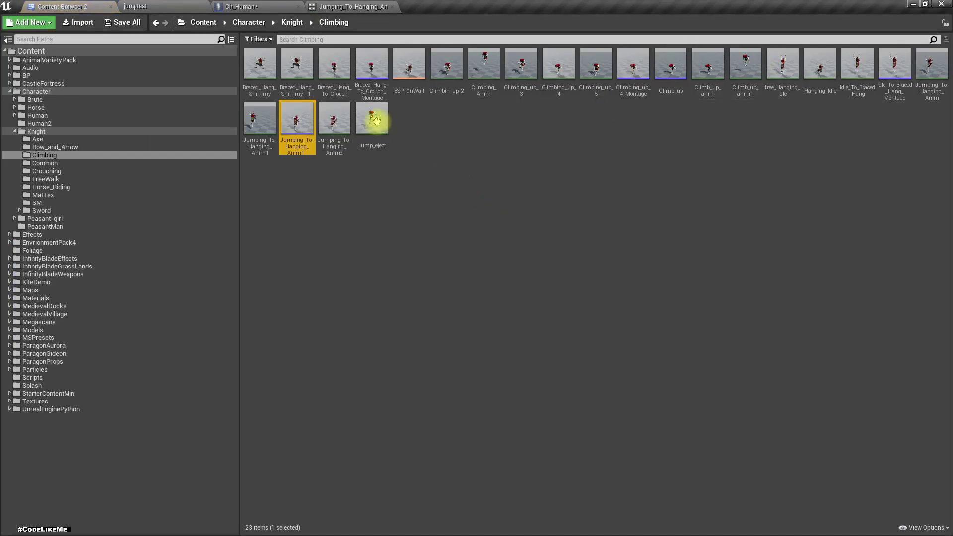
pyautogui.doubleClick(297, 117)
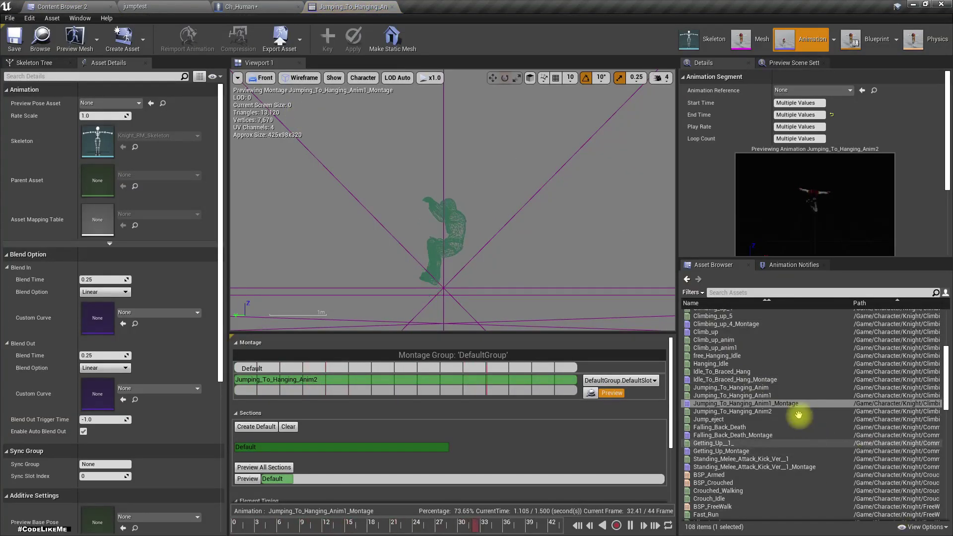
# - Open the montage segment's source animation, Jumping_To_Hanging_Anim2, and scrub through its poses
pyautogui.click(511, 379)
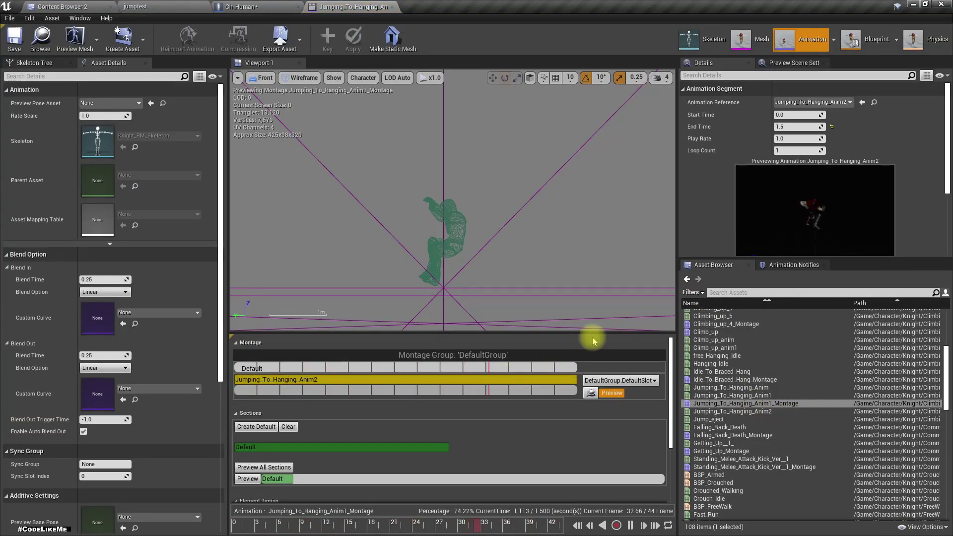
pyautogui.click(862, 102)
pyautogui.doubleClick(348, 122)
pyautogui.moveTo(308, 521); pyautogui.dragTo(385, 522)
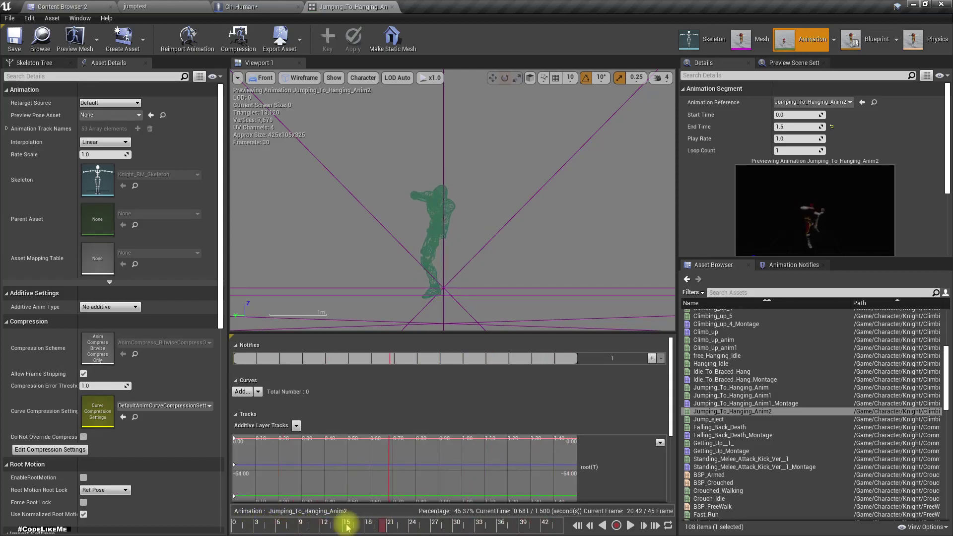
# - Switch the editor to Jump_eject from the Asset Browser and scrub through its jump
pyautogui.moveTo(238, 519); pyautogui.dragTo(206, 486)
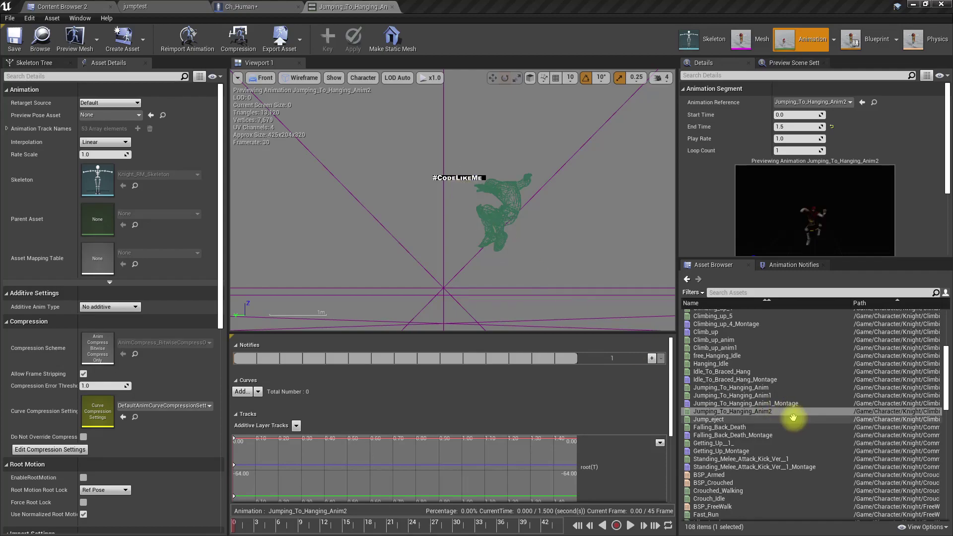
pyautogui.click(718, 419)
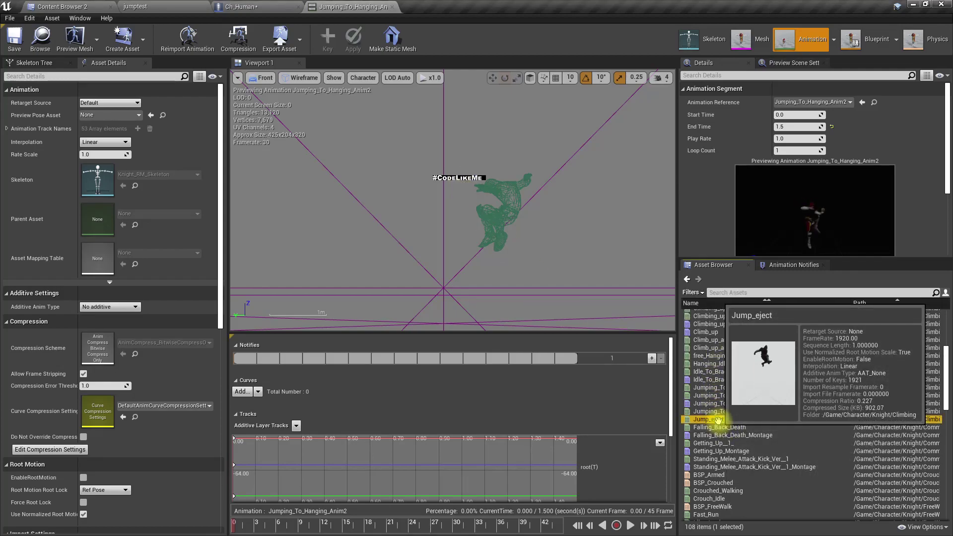
pyautogui.moveTo(234, 522); pyautogui.dragTo(252, 507)
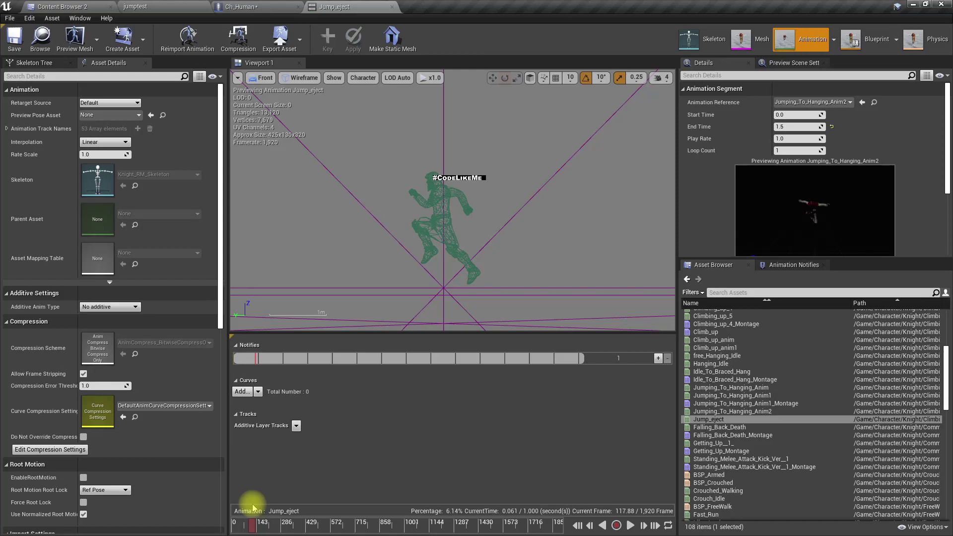
pyautogui.moveTo(252, 507); pyautogui.dragTo(186, 504)
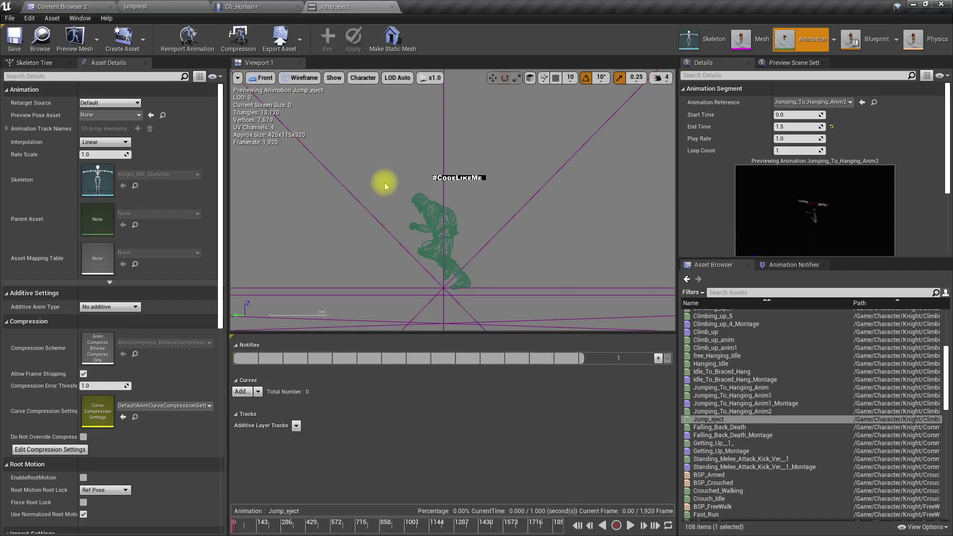
# - Select the root bone in the Skeleton Tree and key its transform across the jump
pyautogui.click(28, 64)
pyautogui.click(23, 88)
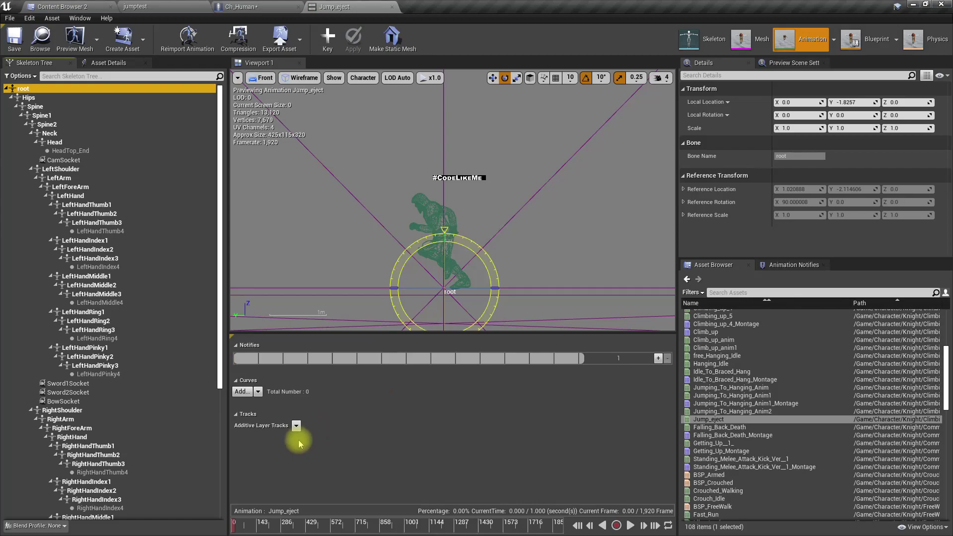
pyautogui.moveTo(249, 520); pyautogui.dragTo(278, 531)
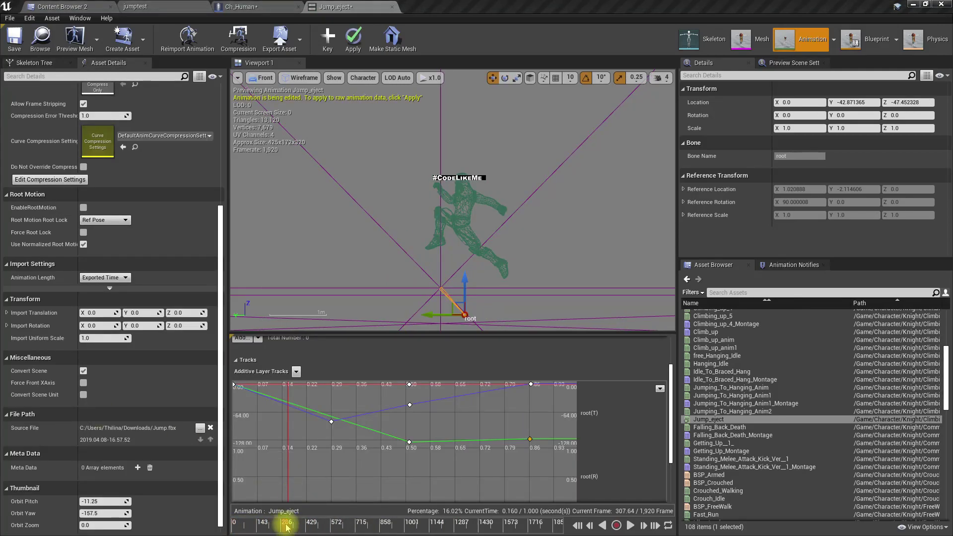
pyautogui.moveTo(287, 527); pyautogui.dragTo(210, 530)
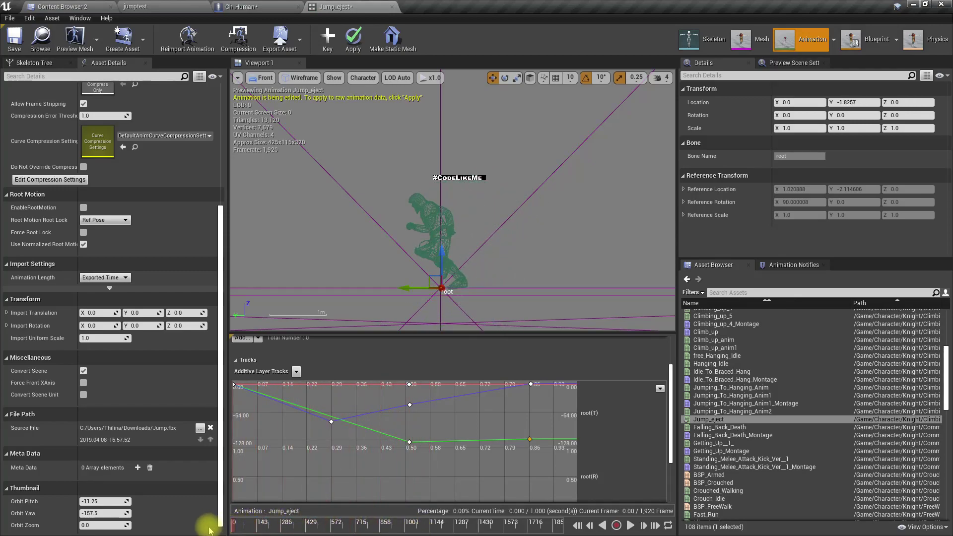
# - Save the edited Jump_eject animation and return to the Climbing folder
pyautogui.click(40, 39)
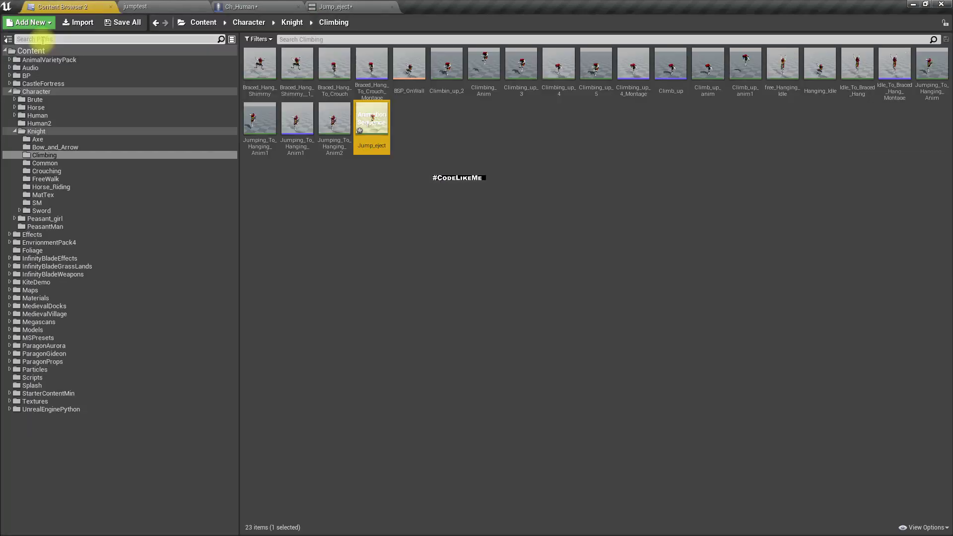
pyautogui.click(321, 7)
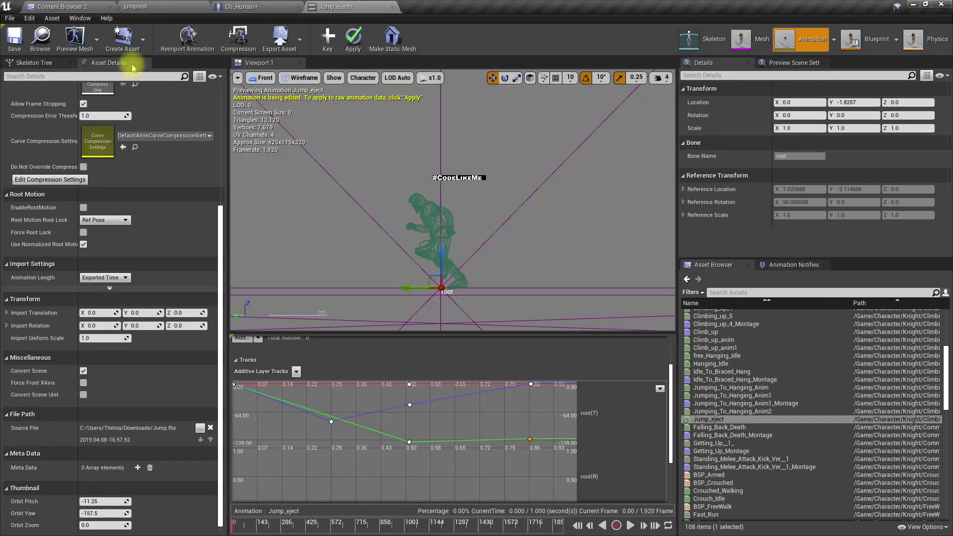
pyautogui.click(14, 39)
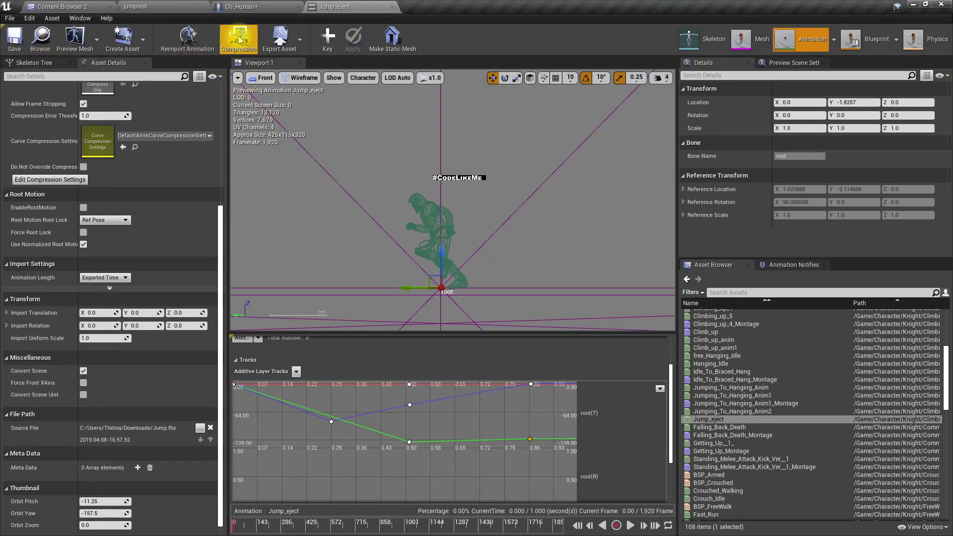
pyautogui.click(100, 6)
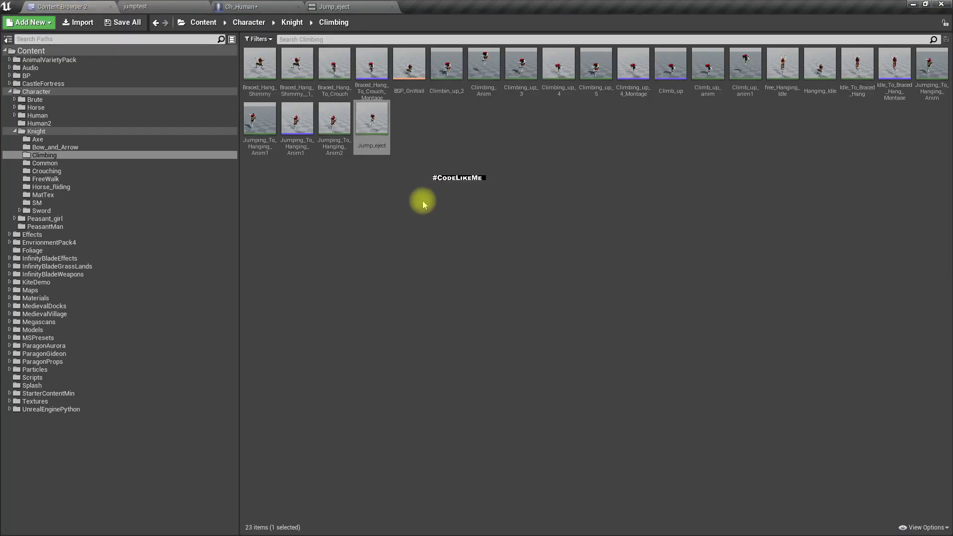
# - Create Jump_eject_Montage from Jump_eject with the default name and open it
pyautogui.rightClick(377, 121)
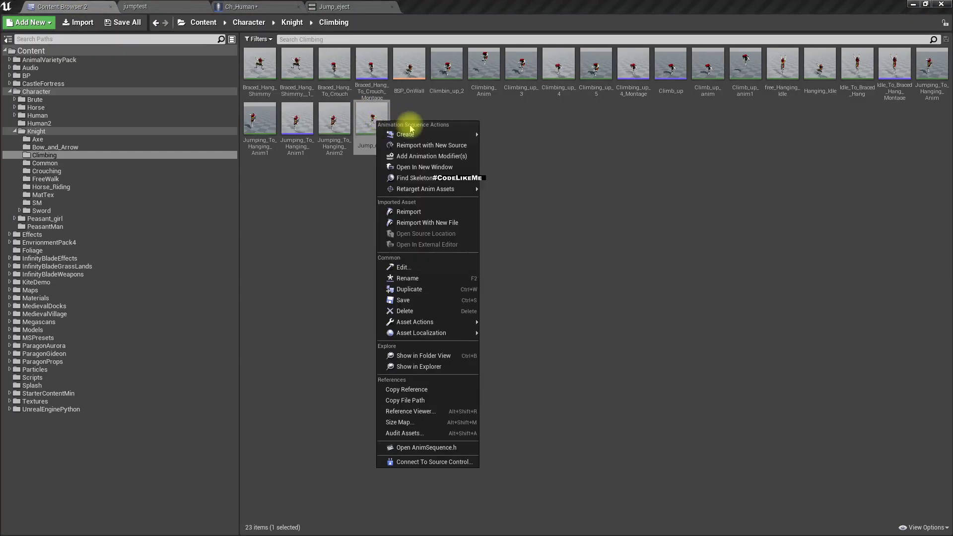
pyautogui.moveTo(419, 134)
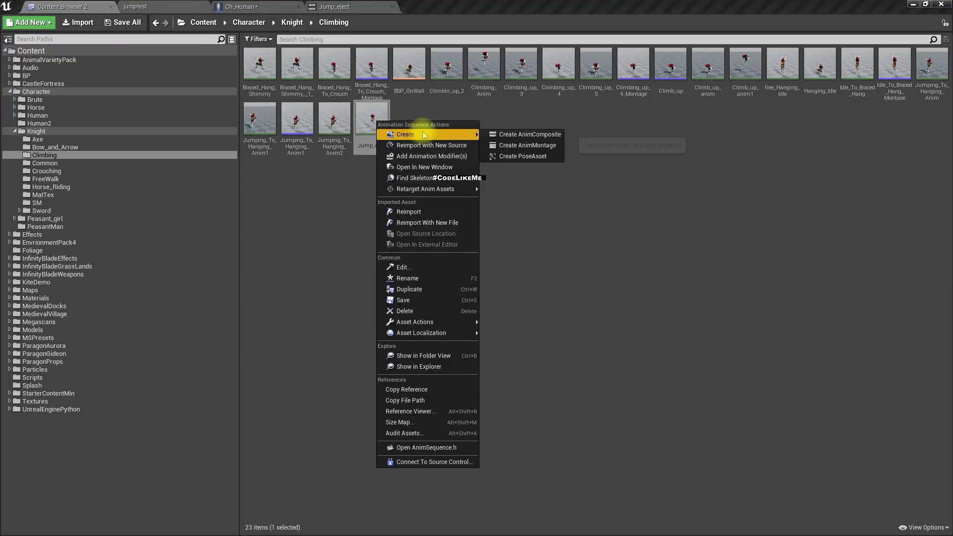
pyautogui.click(531, 147)
pyautogui.press('Return')
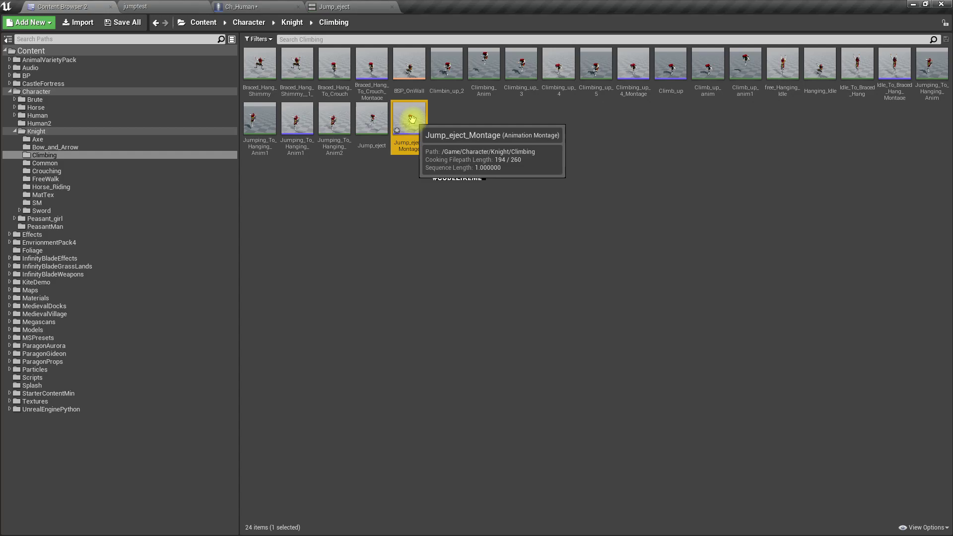
pyautogui.doubleClick(411, 119)
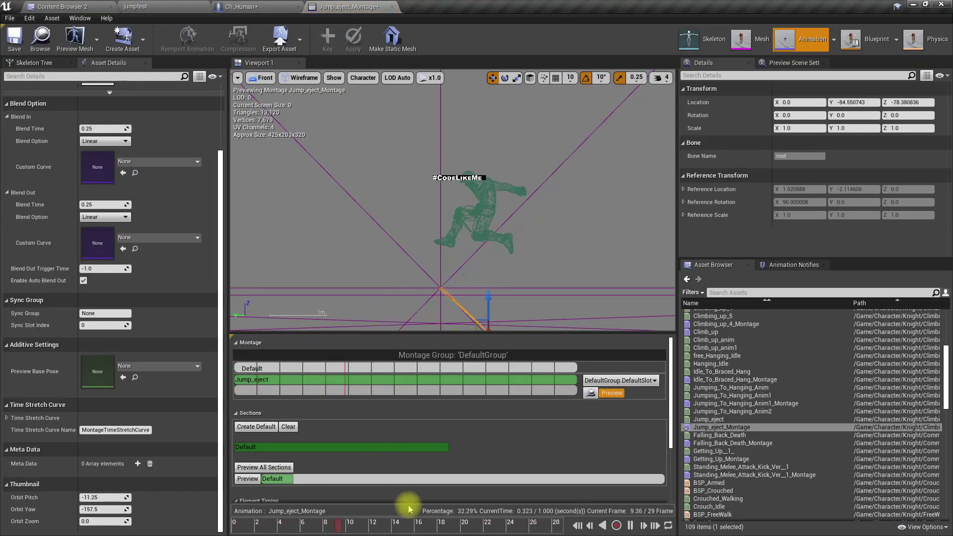
pyautogui.moveTo(376, 526); pyautogui.dragTo(343, 530)
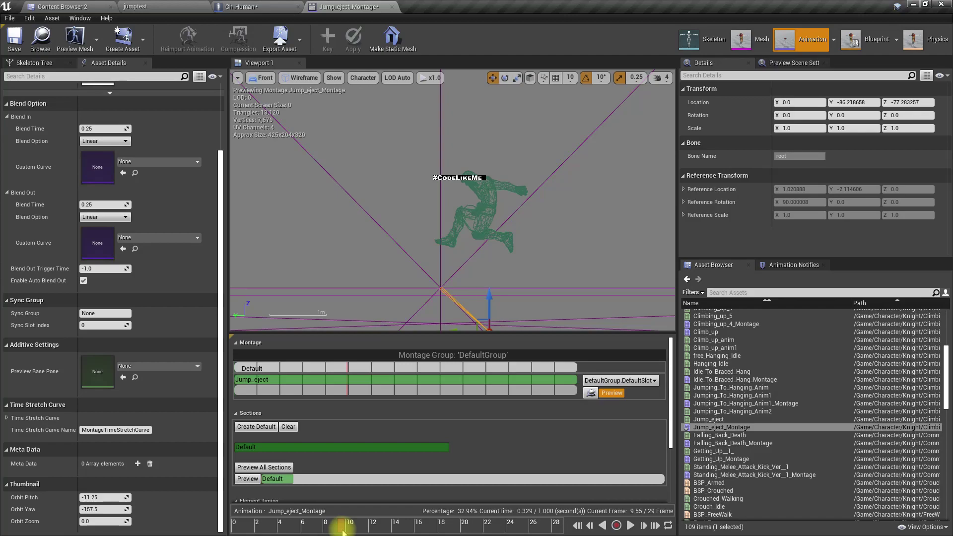
pyautogui.moveTo(343, 532)
pyautogui.mouseDown()
pyautogui.moveTo(307, 529)
pyautogui.moveTo(343, 532)
pyautogui.mouseUp()
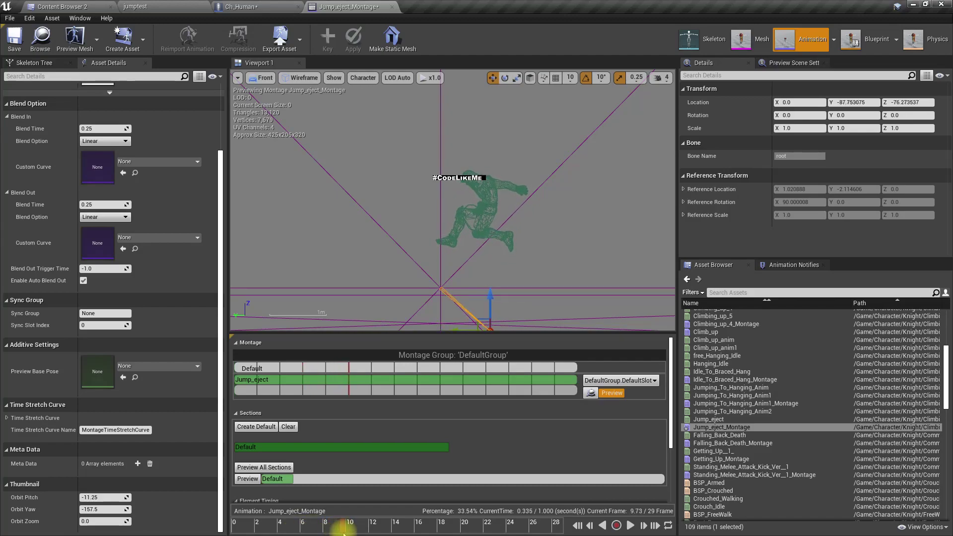